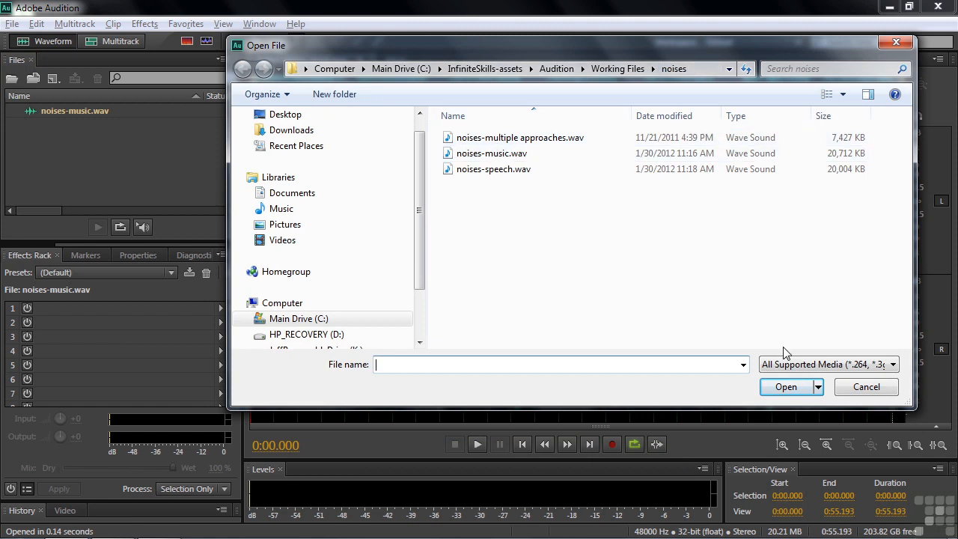
Dismiss the Open File dialog and open the Hiss Reduction process effect for noises-music.wav.
click(866, 386)
click(144, 23)
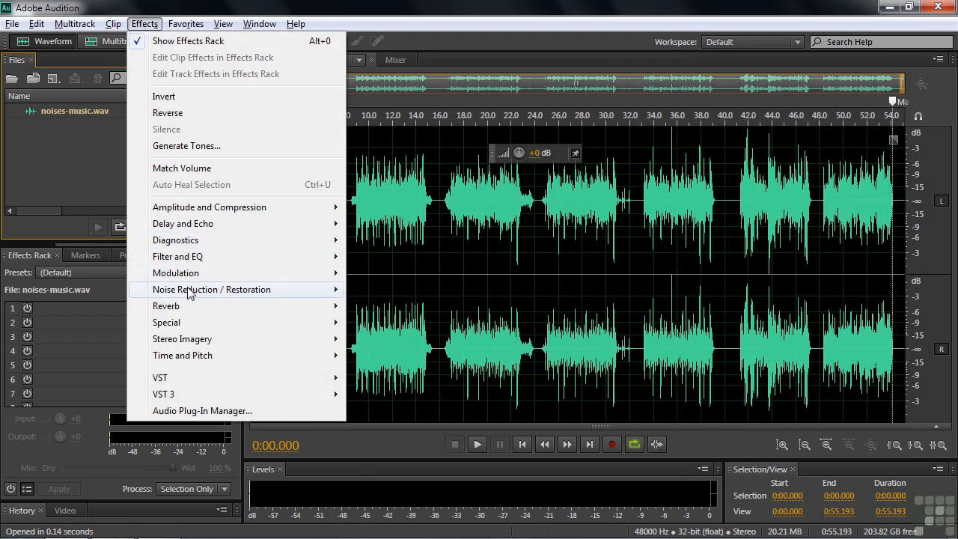
mouse_move(189, 293)
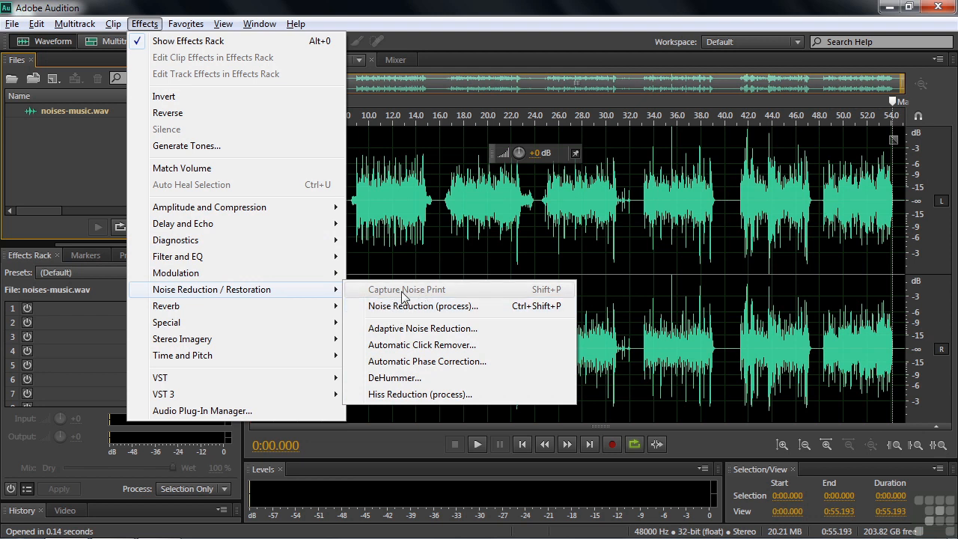
click(398, 394)
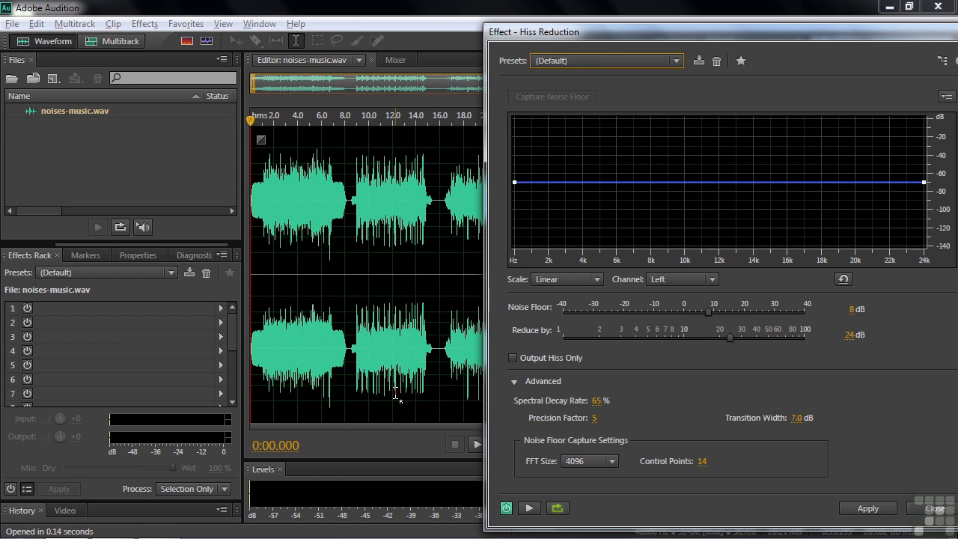
Play the start of the second music clip, around 8.5 to 9 s, to hear its hiss.
click(349, 294)
key(space)
key(space)
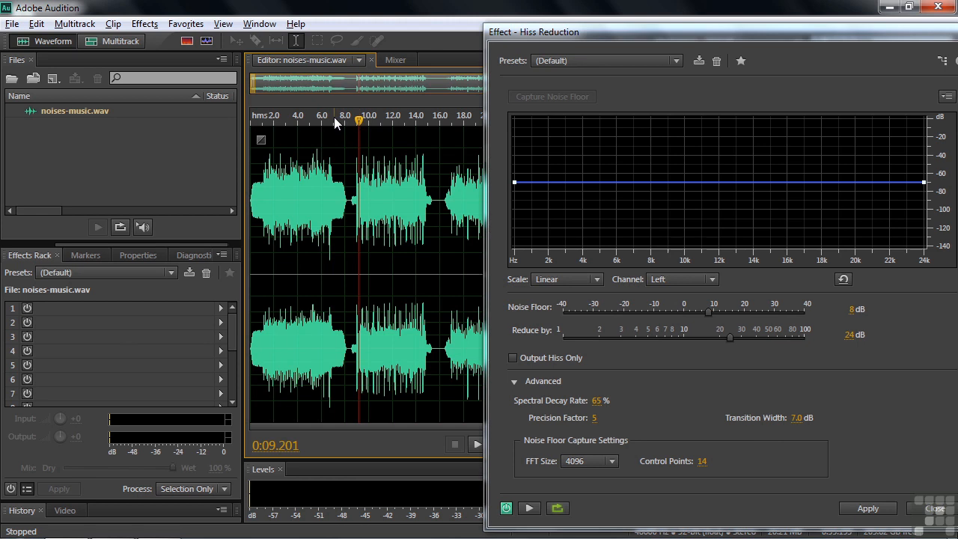
drag(335, 118, 446, 136)
click(356, 206)
key(space)
key(space)
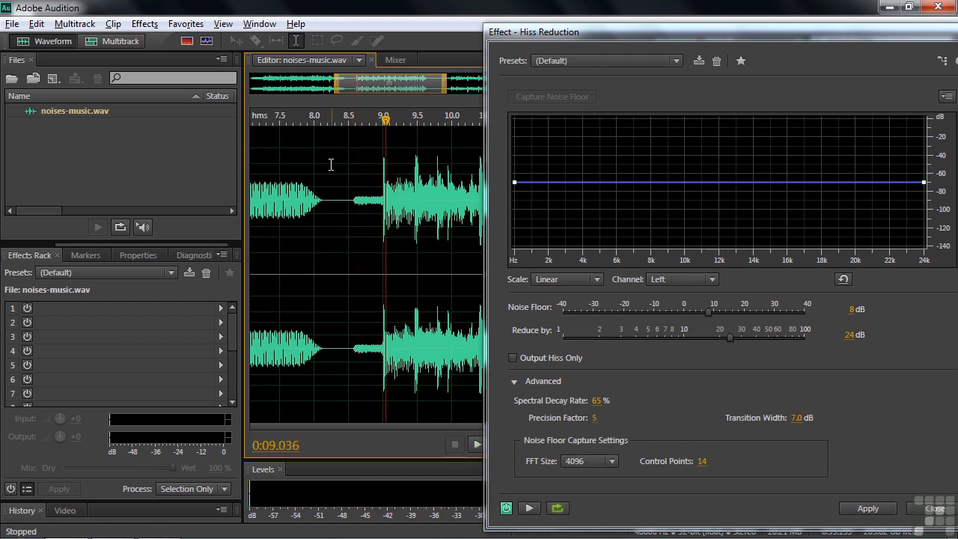
Select the hiss-only stretch before the second clip's music, about 8.57 to 9.0 s, and play it.
click(297, 41)
click(354, 200)
drag(356, 200, 382, 215)
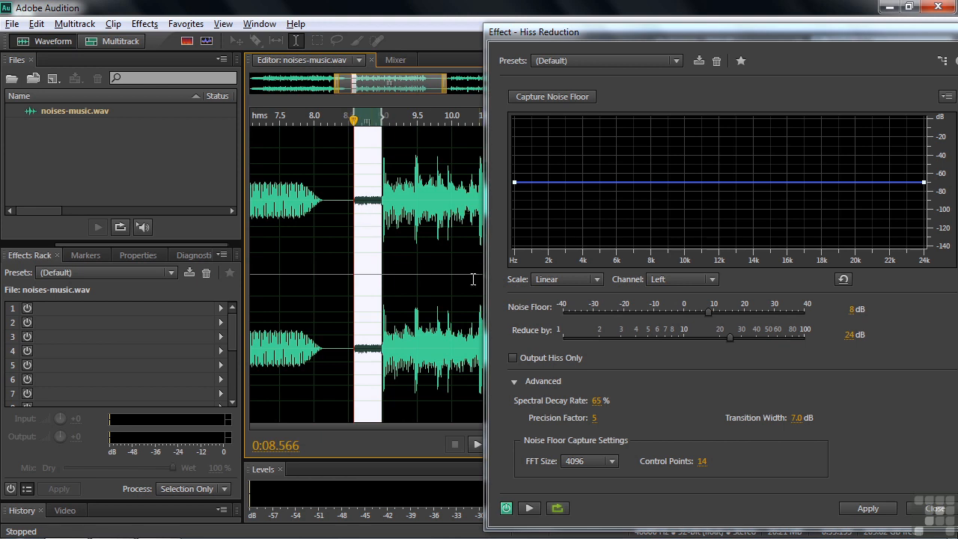
drag(577, 38, 597, 42)
key(space)
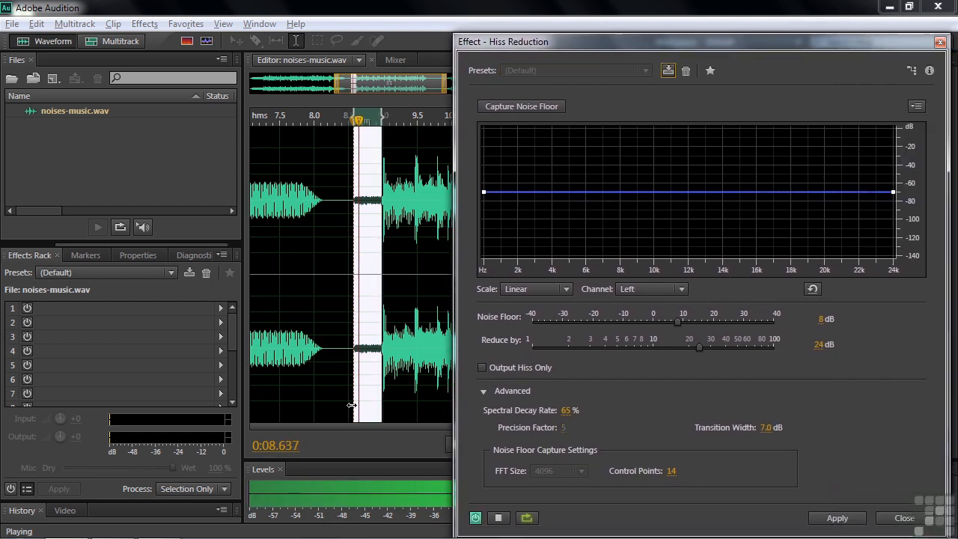
key(space)
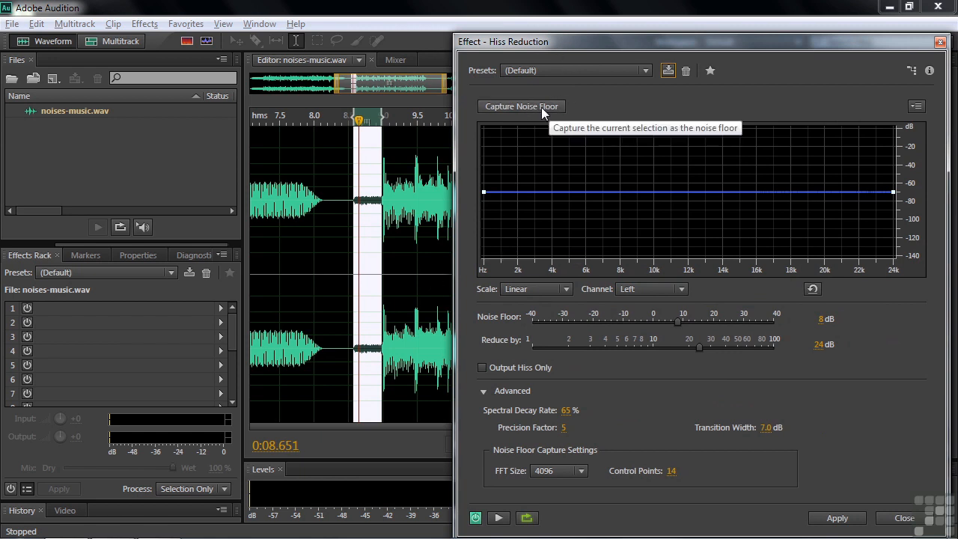
Reselect the hiss-only stretch from about 8.58 to 9.0 s and capture it as the noise floor.
click(342, 191)
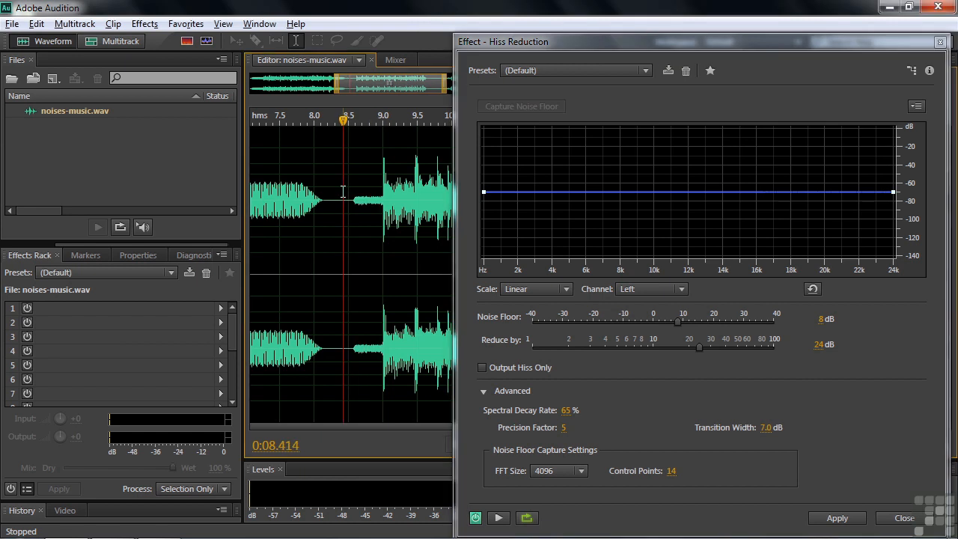
drag(355, 199, 383, 212)
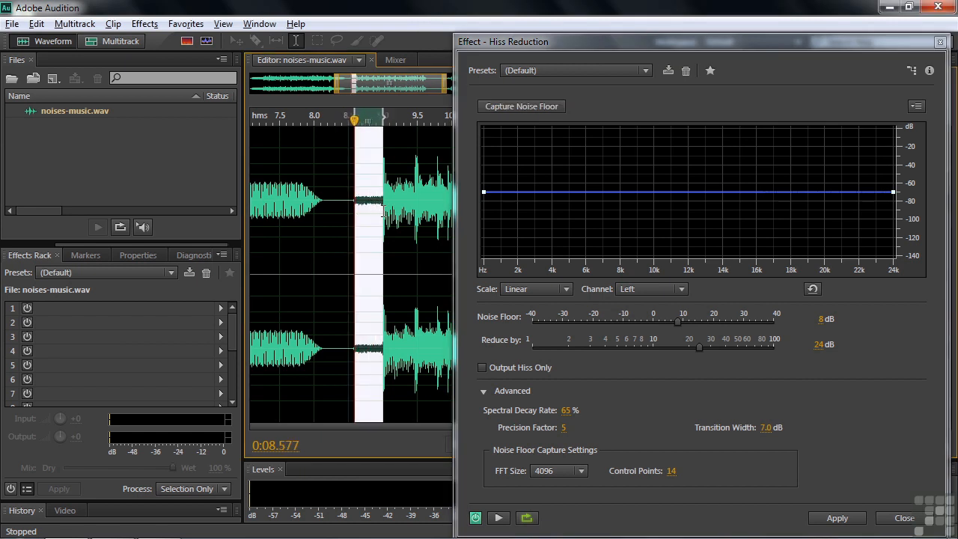
click(505, 104)
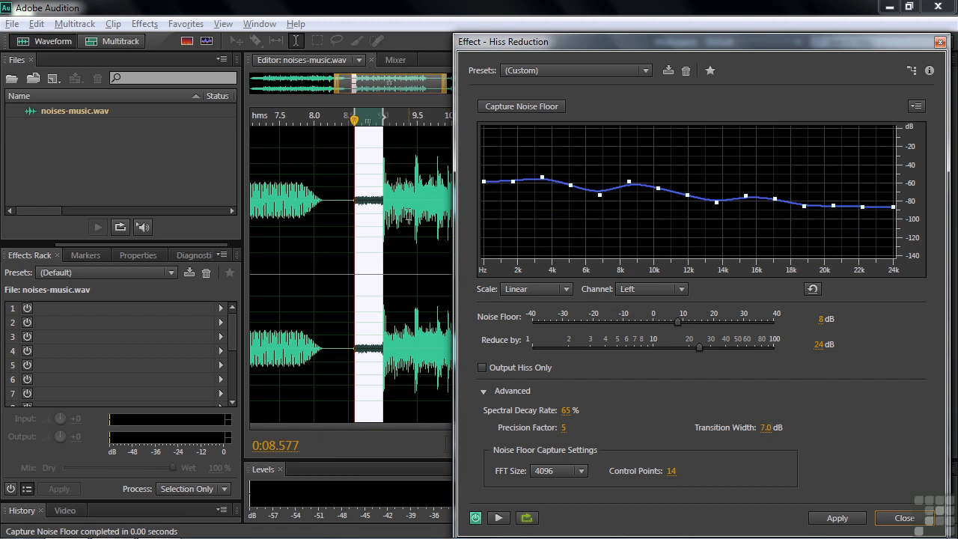
Preview Hiss Reduction from about 8.49 s while setting Noise Floor to 15.2 dB and Reduce by to 39.5 dB.
click(350, 243)
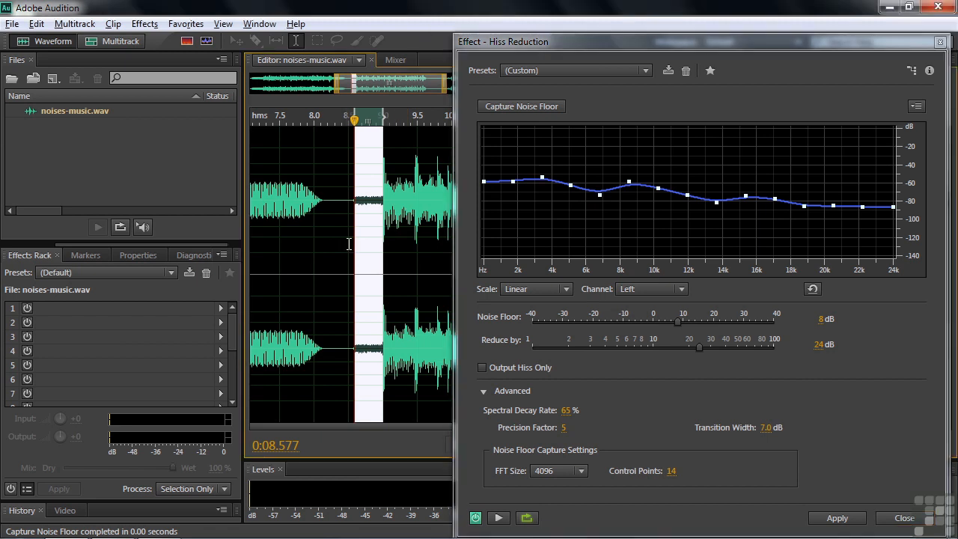
click(348, 243)
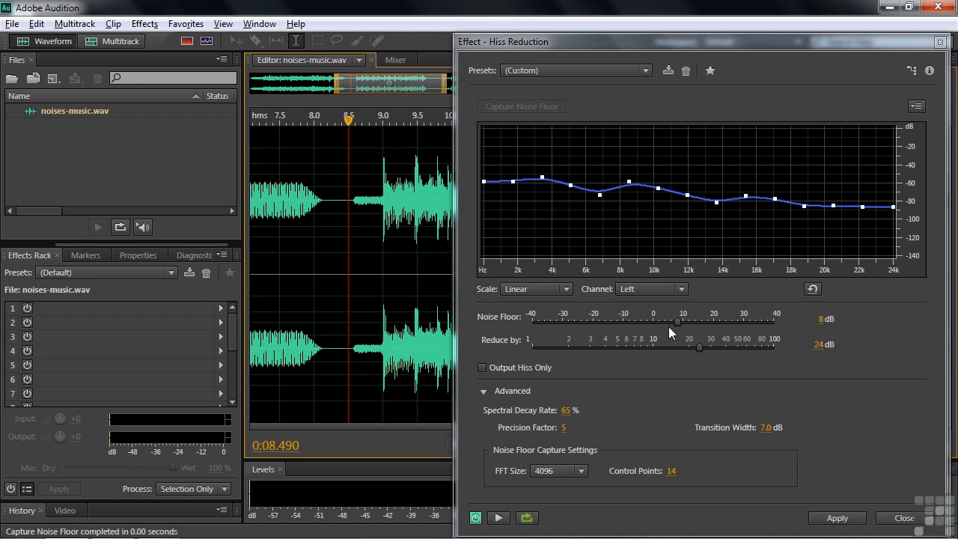
click(498, 517)
drag(677, 320, 724, 349)
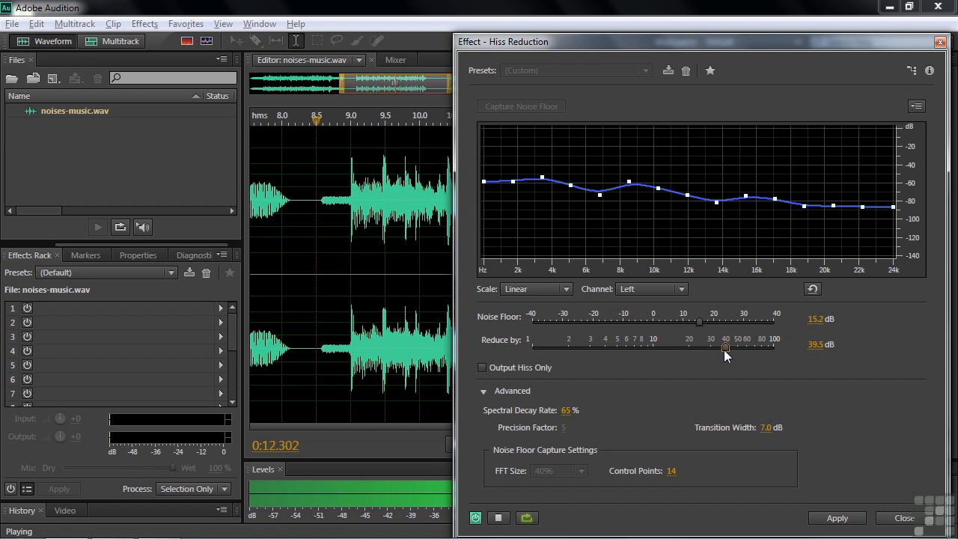
Replay the second clip from about 8.53 s and lower the Noise Floor to 10.2 dB during playback.
click(290, 257)
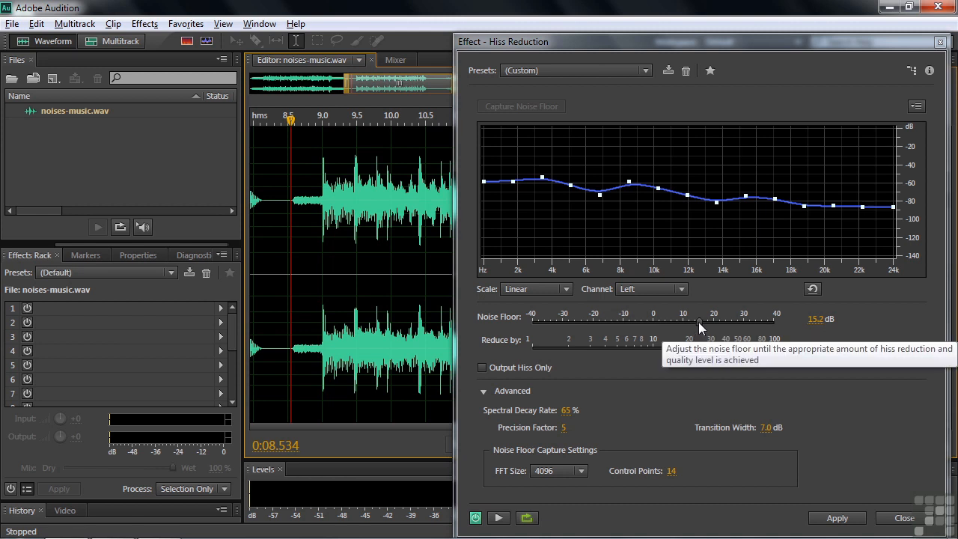
key(space)
drag(711, 327, 684, 331)
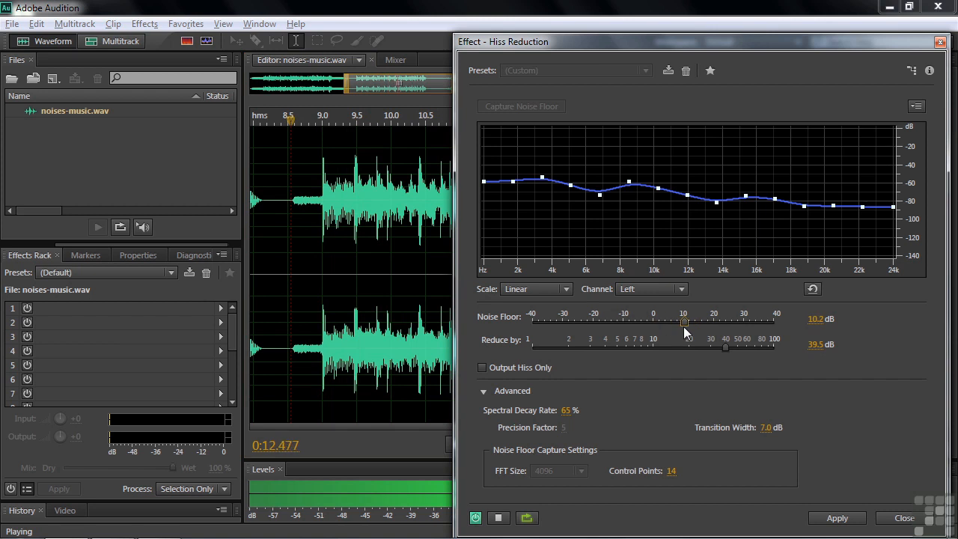
key(space)
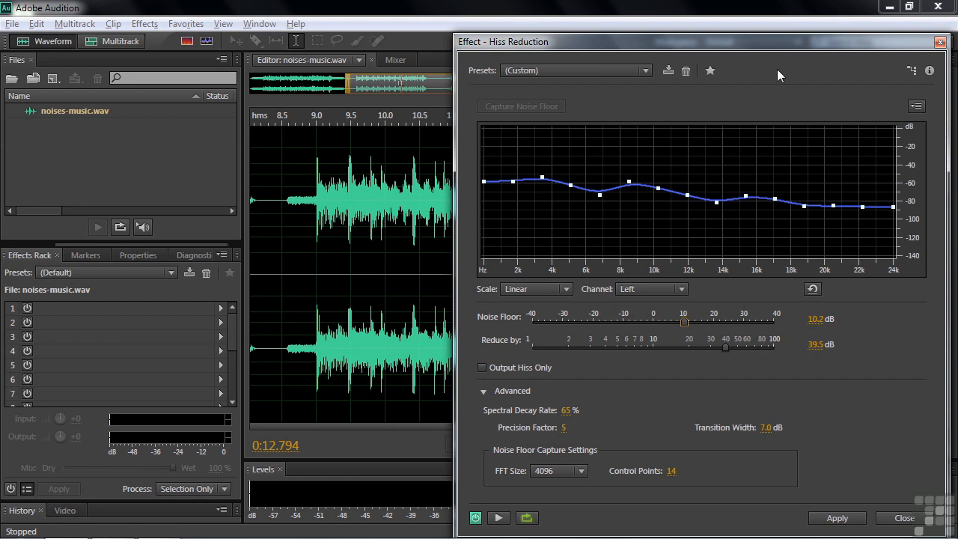
Close Hiss Reduction without applying it and open the Noise Reduction process effect.
click(939, 42)
click(142, 24)
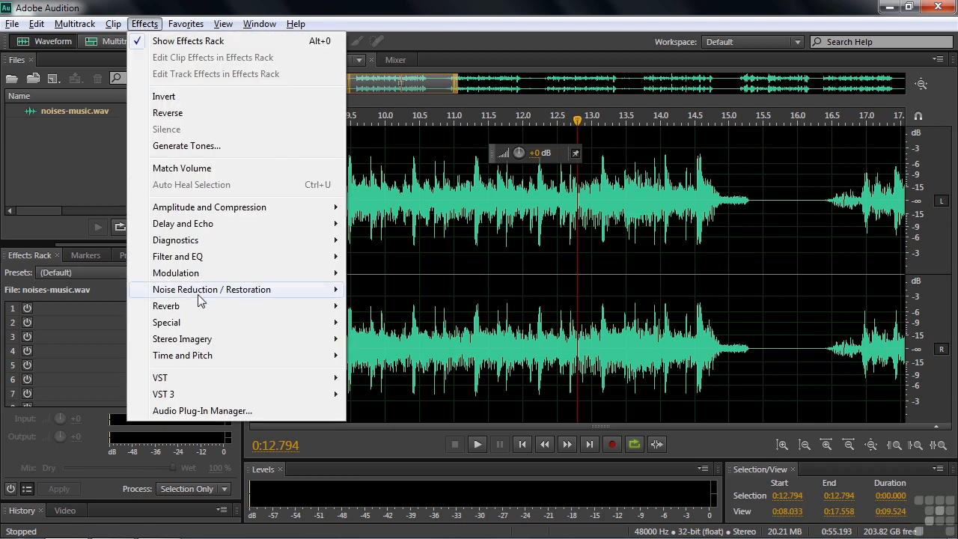
mouse_move(202, 290)
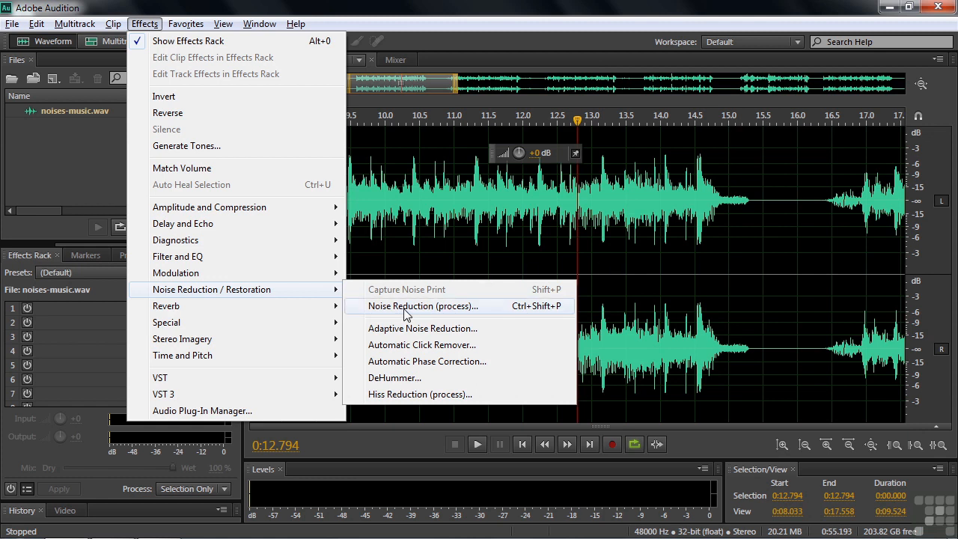
click(378, 308)
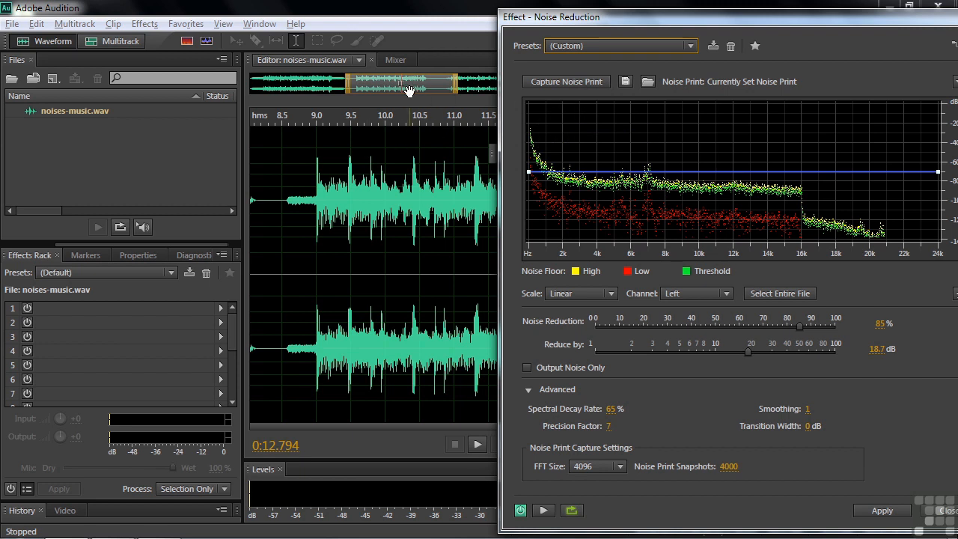
Play the opening of the third music clip from about 16.3 s to hear its background noise.
drag(402, 89, 496, 88)
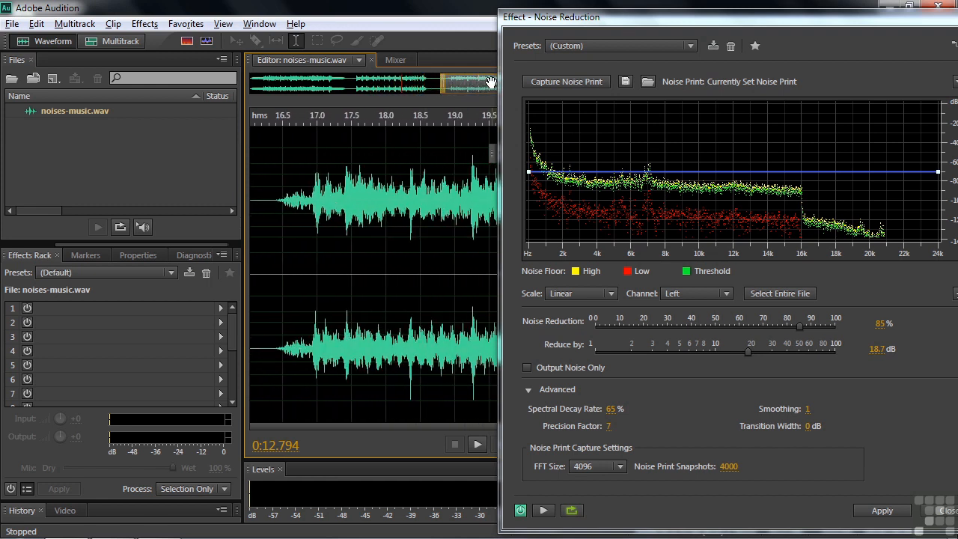
click(274, 263)
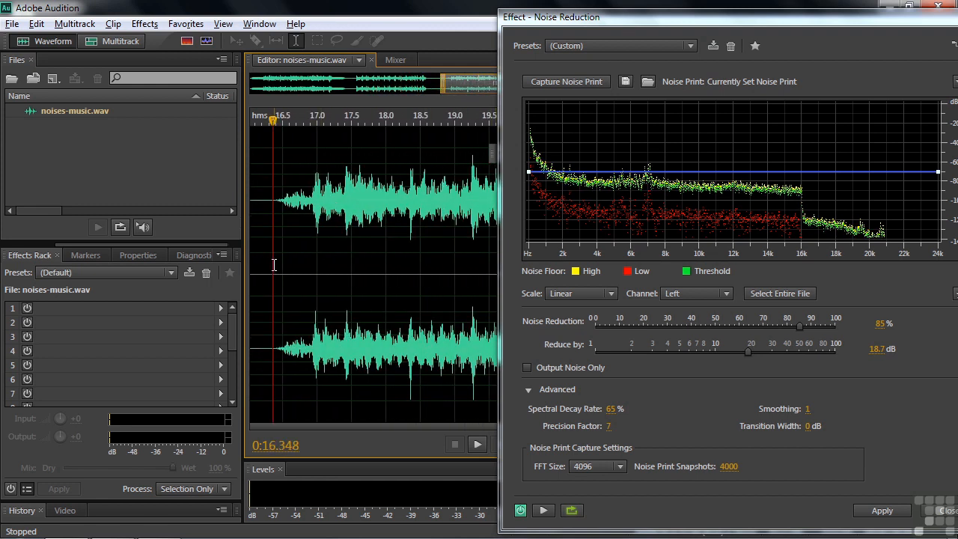
key(space)
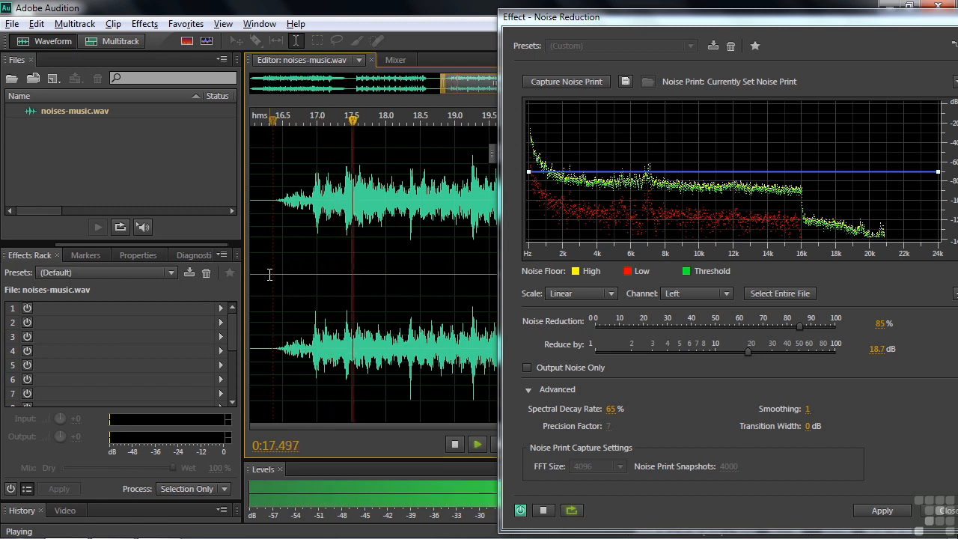
key(space)
key(space)
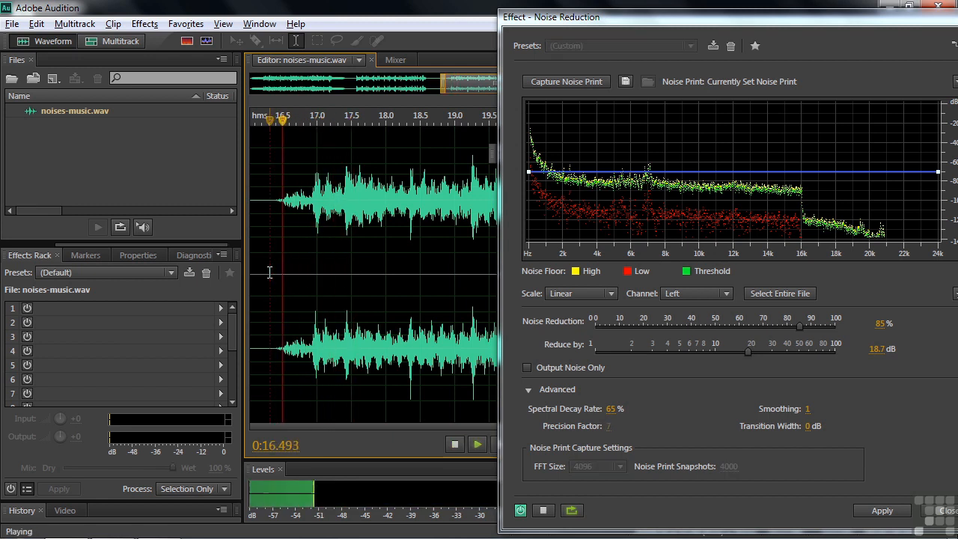
key(space)
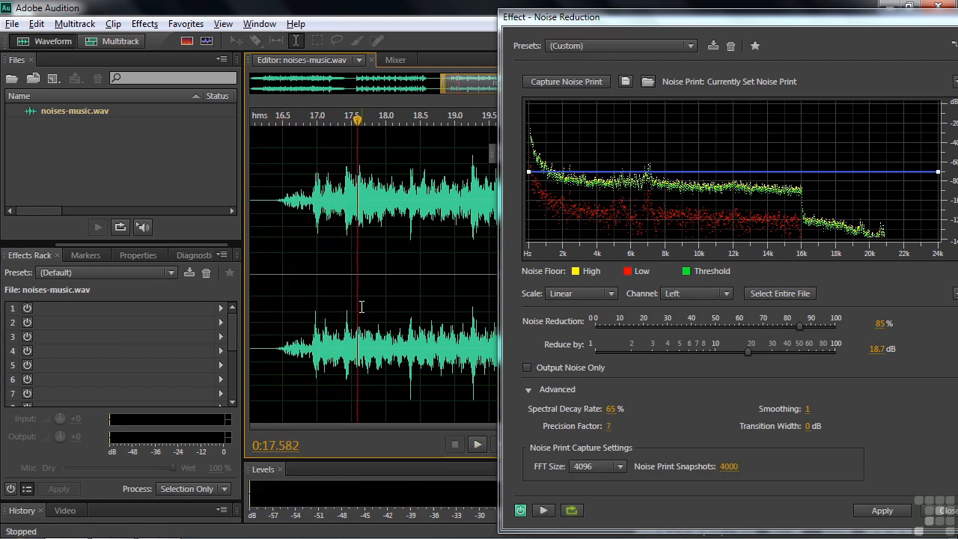
Select the noise-only lead-in of the third clip, about 16.5 to 16.9 s, and capture its noise print.
drag(282, 274, 311, 273)
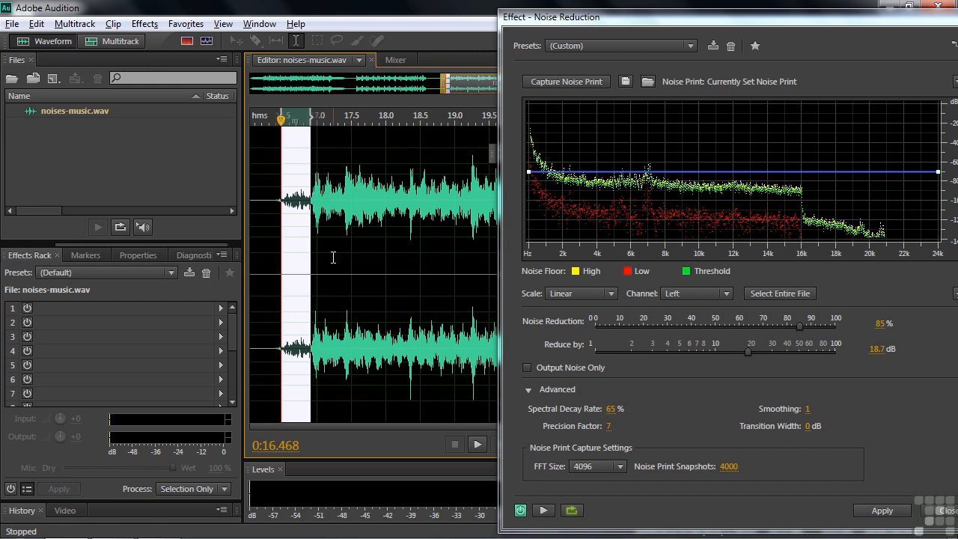
click(579, 82)
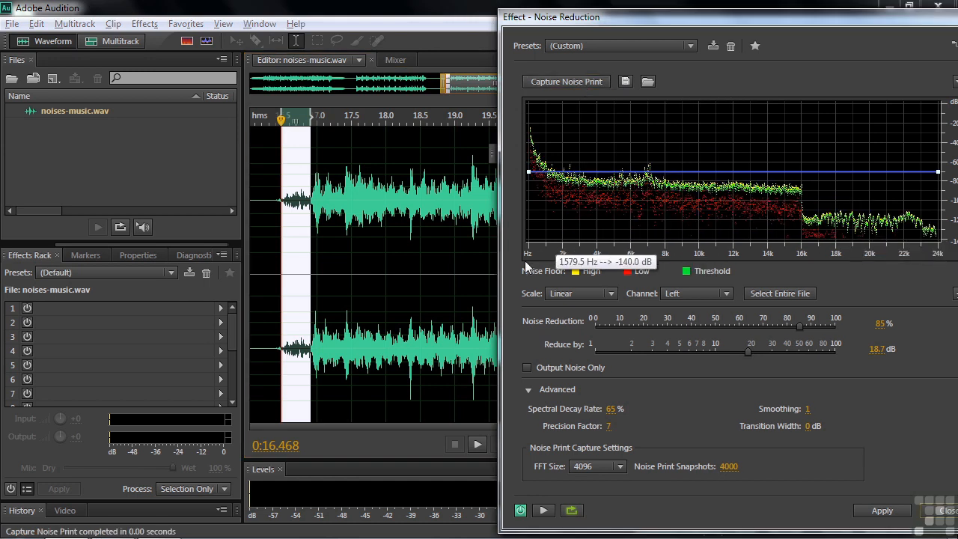
Preview the noise reduction briefly on the third clip, starting just before it at about 16.27 s.
key(minus)
key(minus)
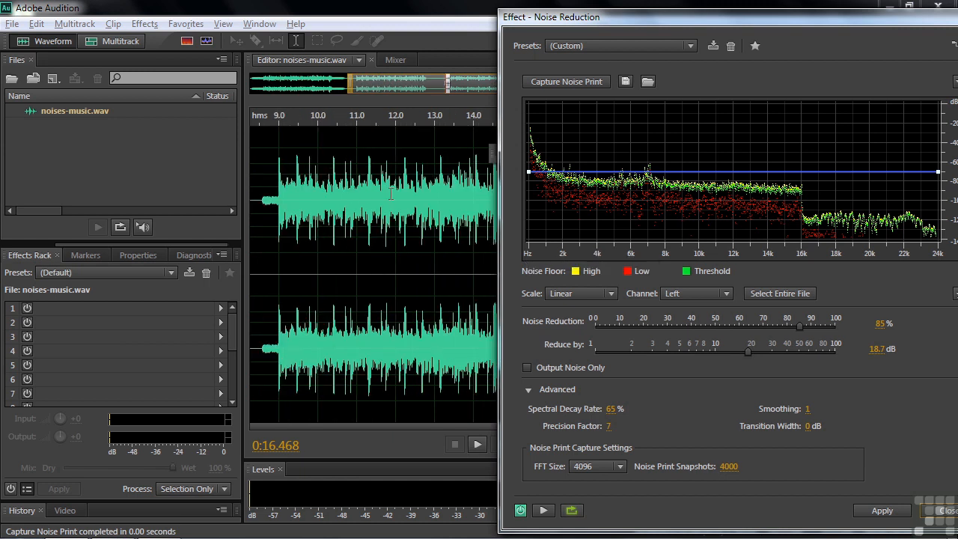
drag(445, 82, 537, 65)
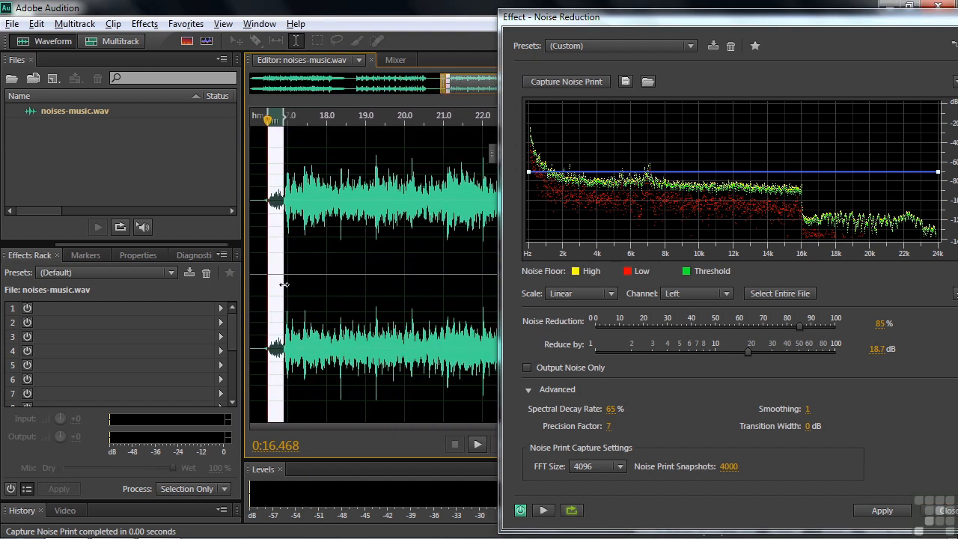
click(260, 267)
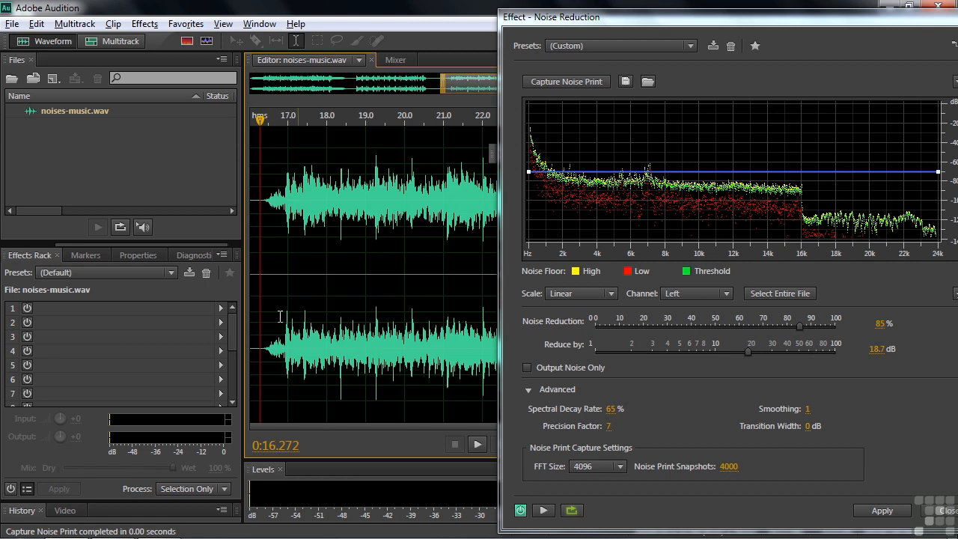
click(543, 511)
click(543, 511)
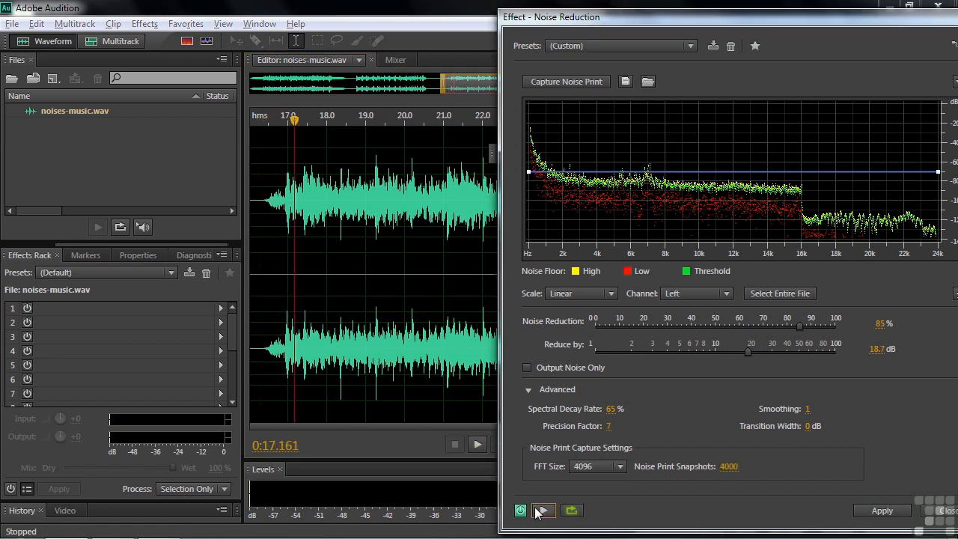
Preview from about 16.3 s while setting Noise Reduction to 86% and Reduce by to 22.5 dB.
click(262, 271)
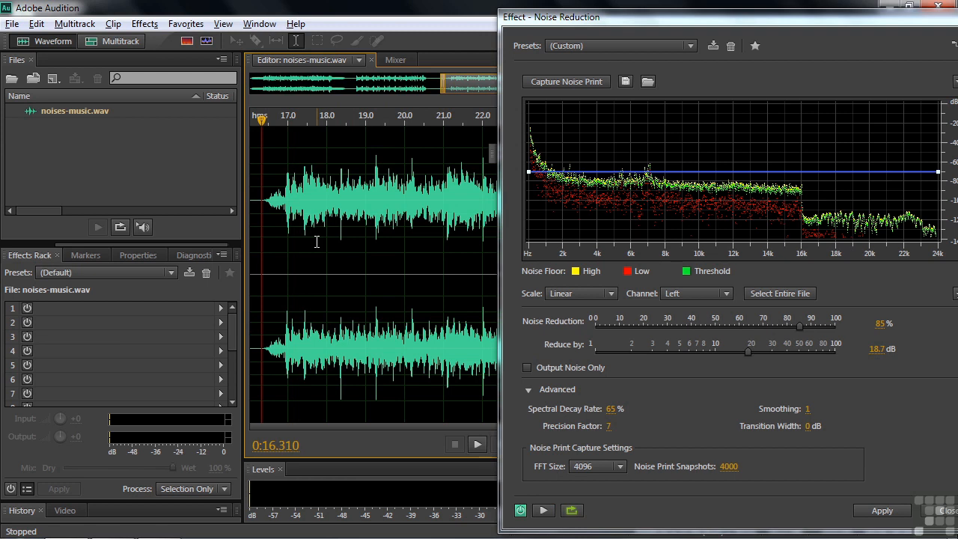
key(space)
drag(799, 322, 805, 327)
drag(756, 349, 760, 349)
drag(808, 327, 798, 327)
key(space)
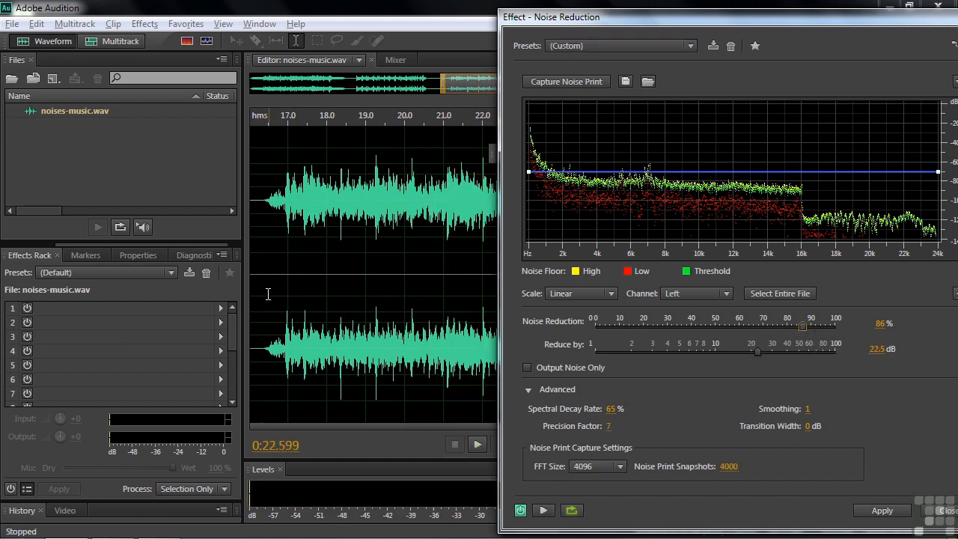
Replay the third clip from its beginning and raise Noise Reduction to 89% during playback.
click(269, 294)
key(space)
click(795, 326)
drag(800, 329, 809, 328)
key(space)
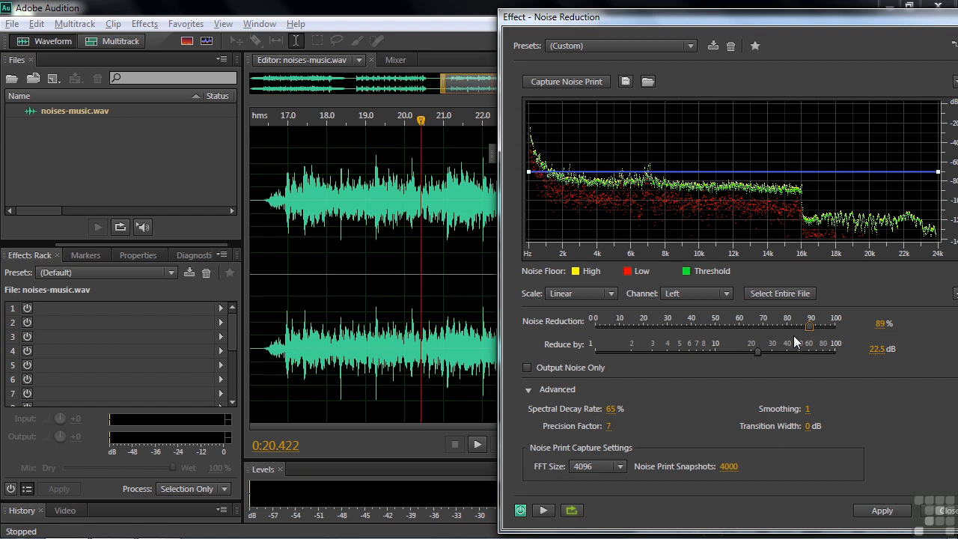
Play the third clip's opening again from about 16.33 s to check the adjusted noise reduction.
click(262, 270)
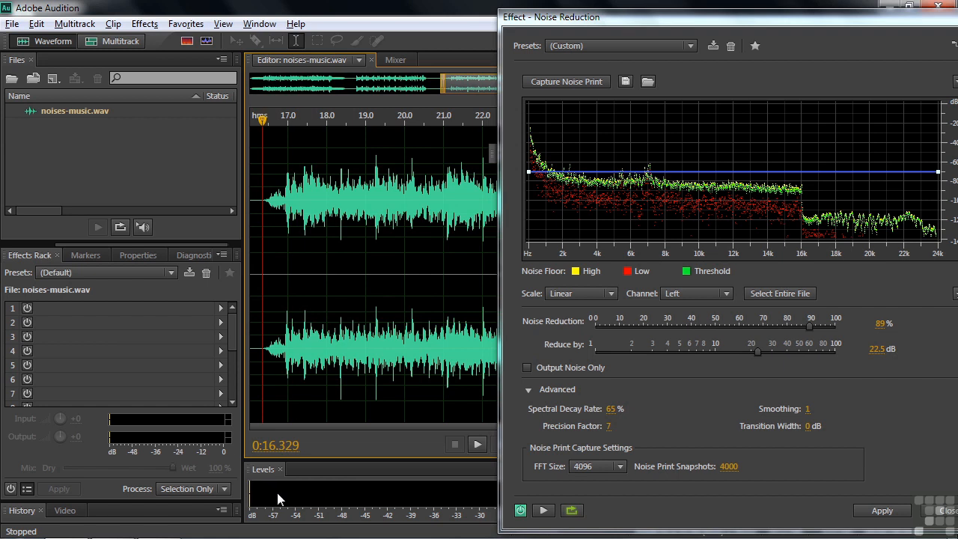
key(space)
key(space)
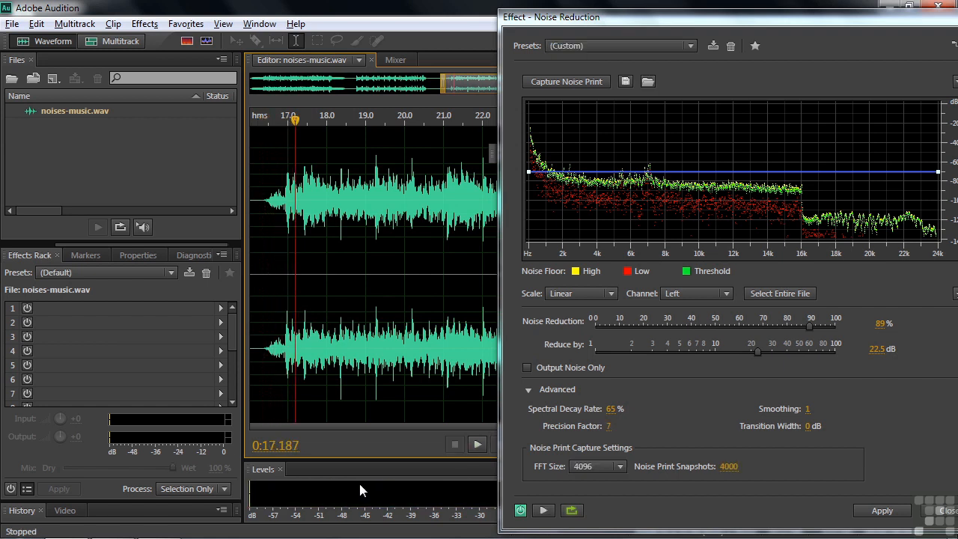